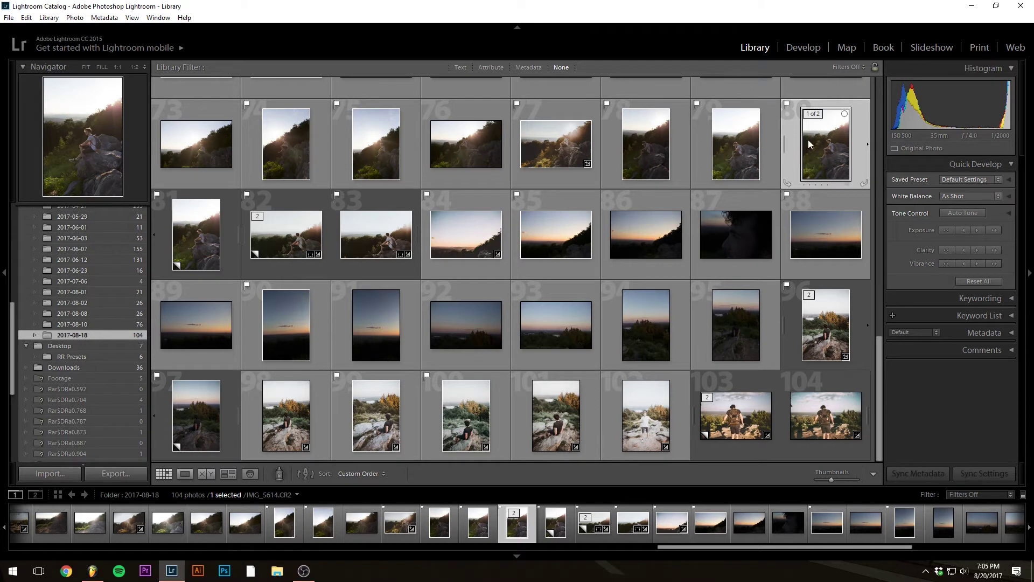
- Open the selected photo for developing and set its Exposure to +0.70 and Contrast to +21
click(802, 50)
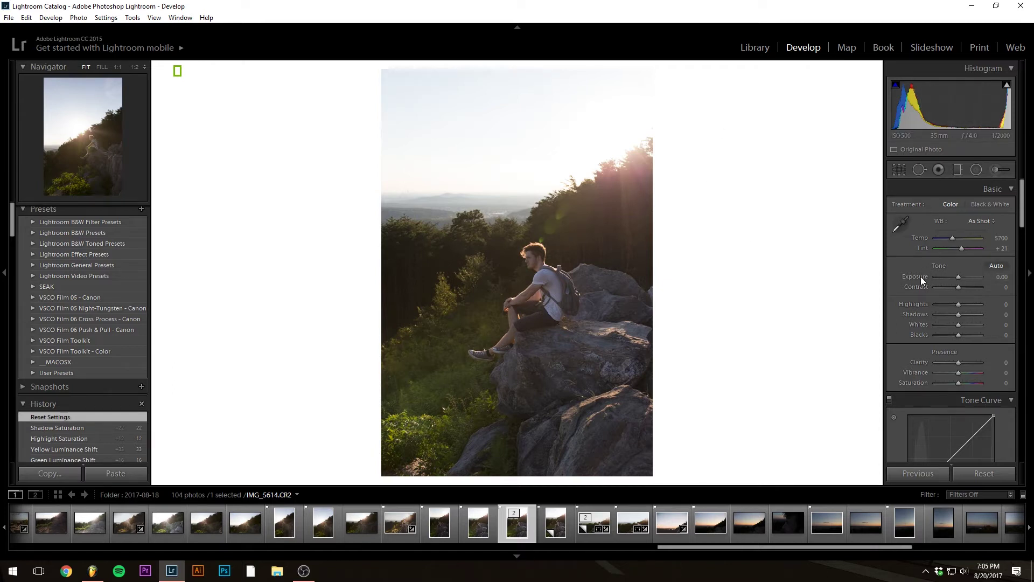
key(Up)
key(Up)
key(Up)
key(Up)
key(Up)
key(Up)
key(Up)
key(Up)
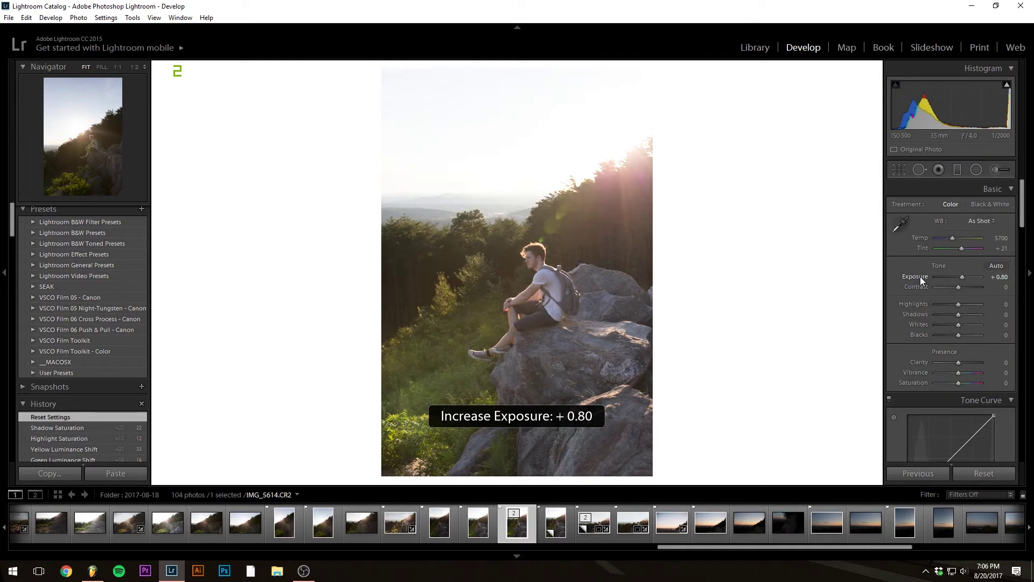
key(Up)
key(Down)
drag(957, 288, 961, 289)
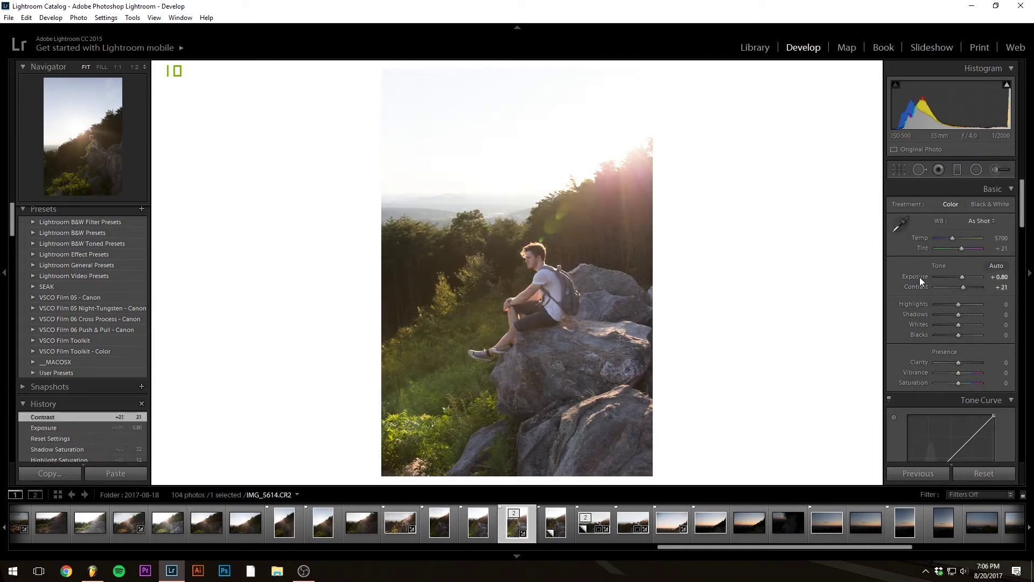
key(Down)
- Set Highlights to −100, Shadows to +26, Whites to −19, Blacks to −40 and Clarity to −10
drag(956, 306, 903, 303)
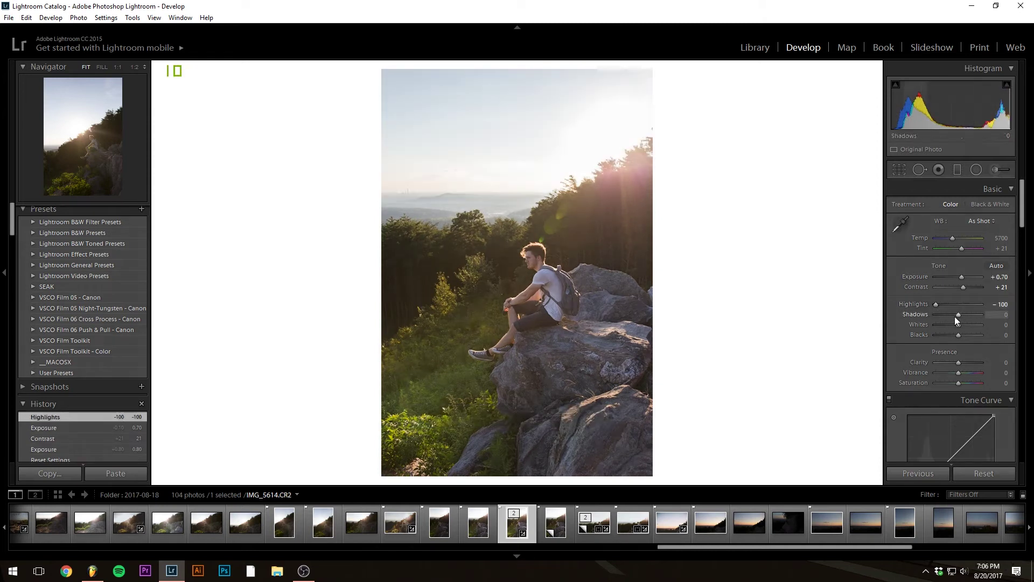
drag(960, 316, 945, 335)
scroll(910, 315, down, 3)
click(997, 284)
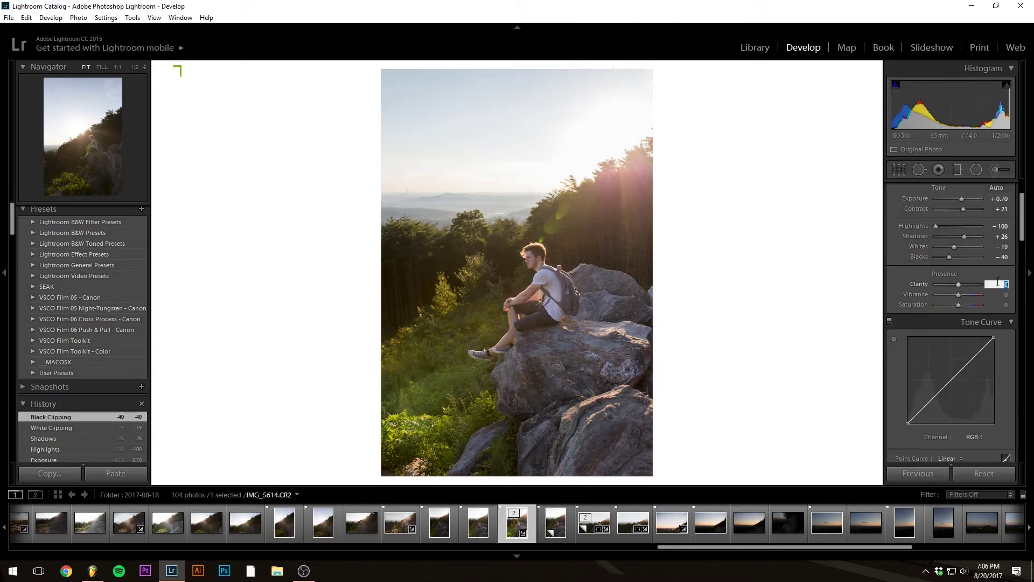
text(-10)
key(Return)
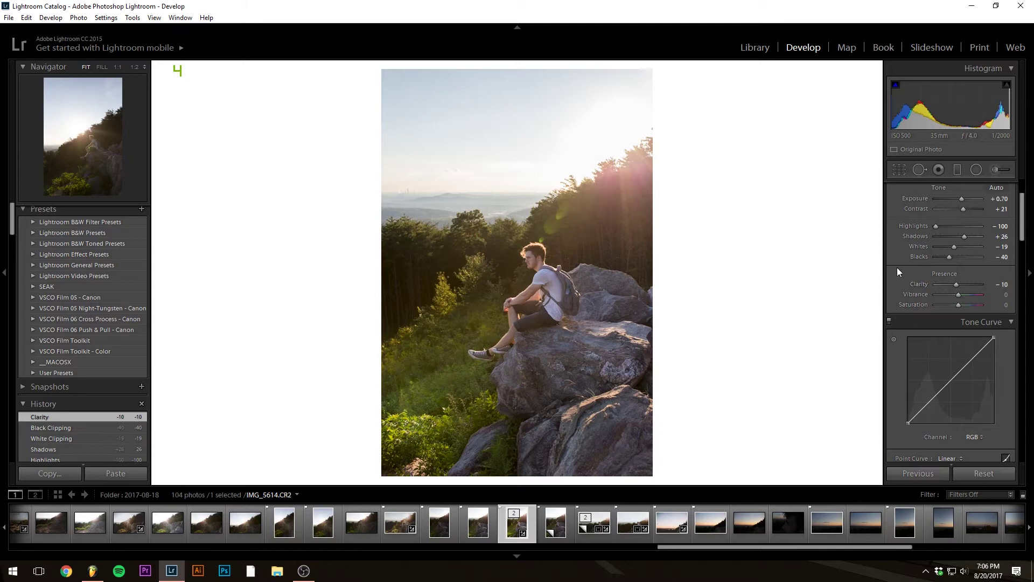
- Add three points to the RGB tone curve and shape a gentle S-curve with a lifted black point and a lowered white point
scroll(896, 267, down, 2)
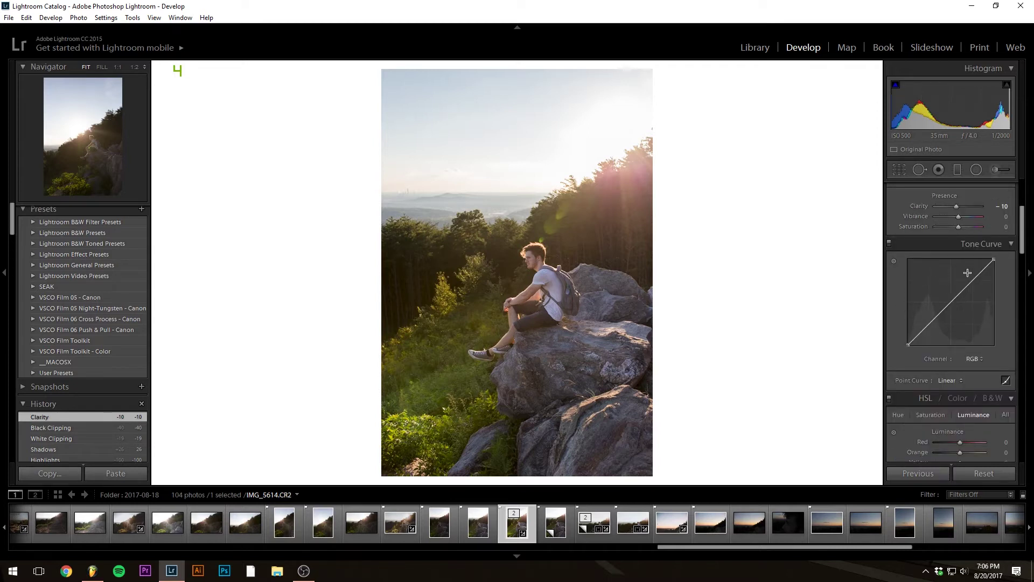
click(950, 302)
click(929, 324)
click(973, 280)
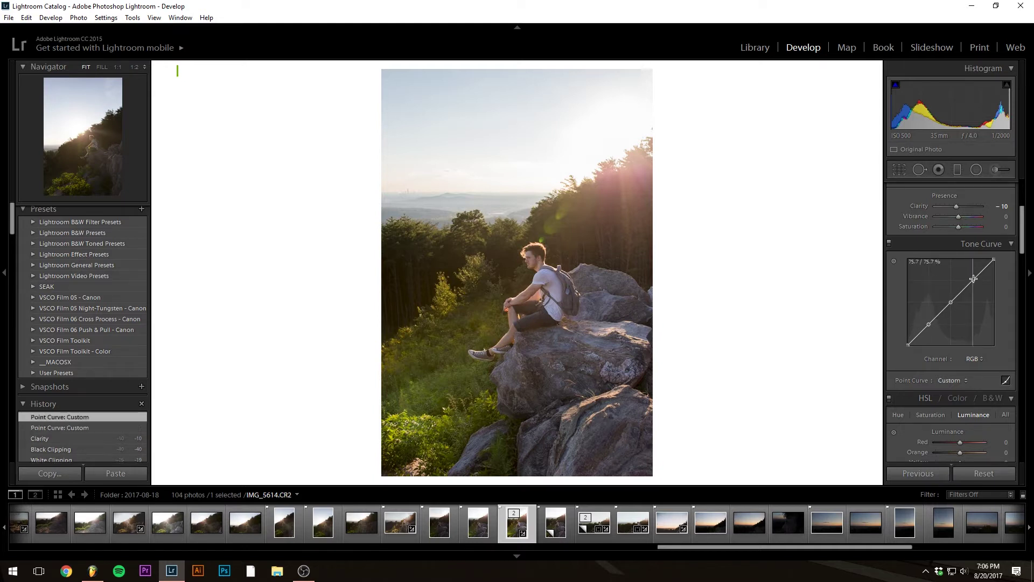
drag(933, 327, 994, 263)
drag(913, 341, 903, 338)
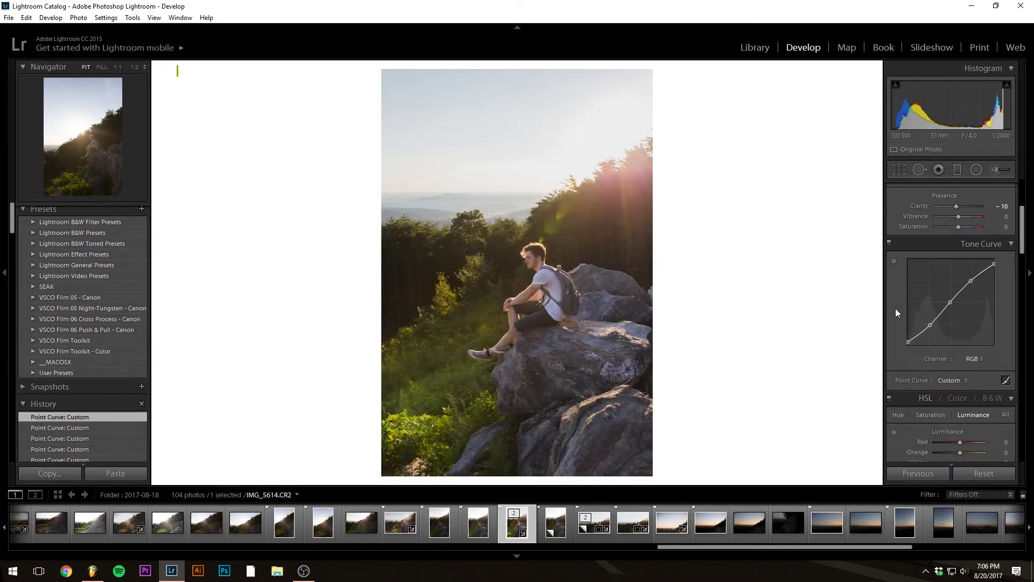
- Shift the HSL hues to Orange +4, Yellow −4, Green −42, Aqua +13 and Blue −13
scroll(912, 316, down, 3)
click(897, 260)
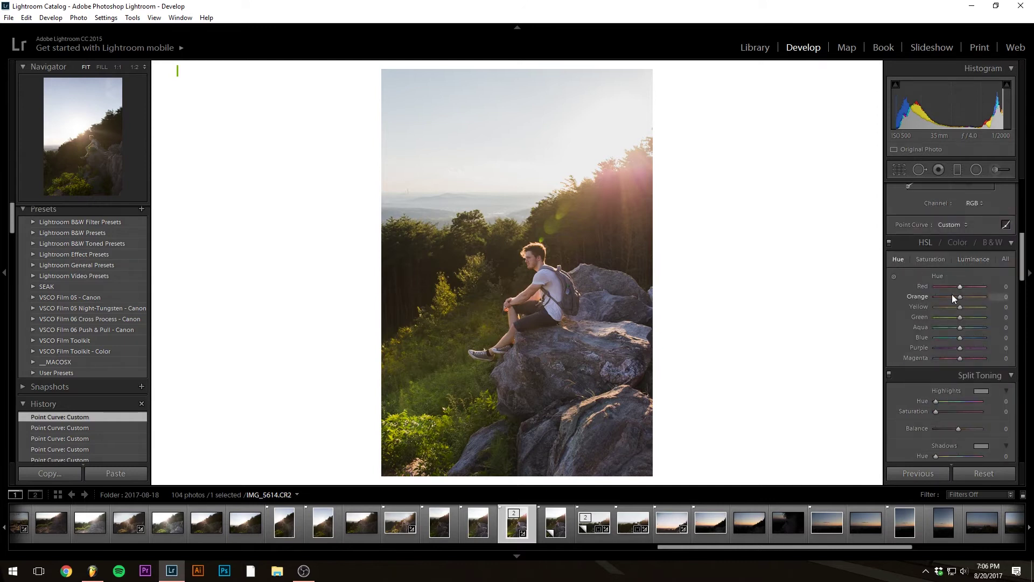
drag(957, 300, 955, 338)
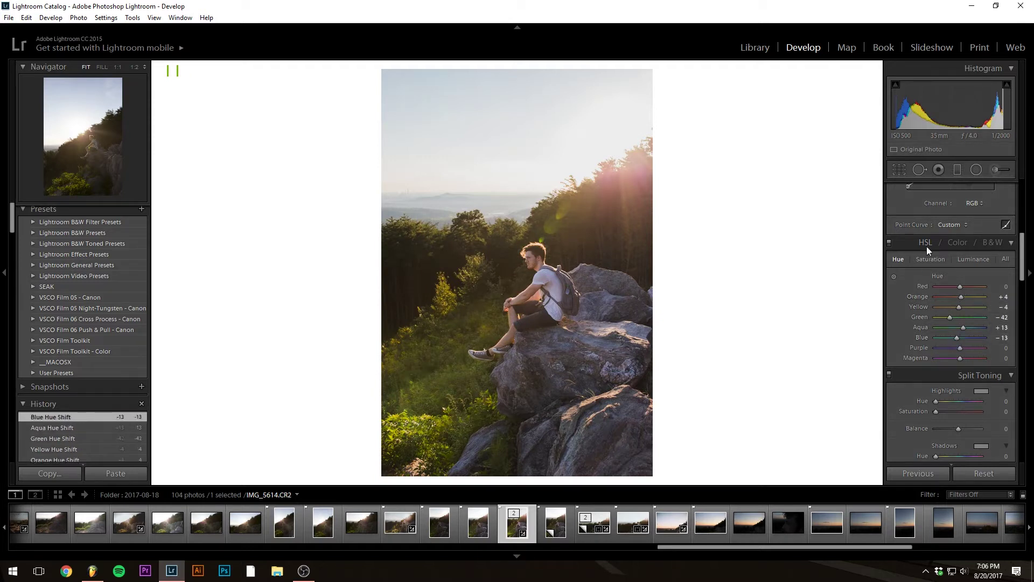
- Reduce the HSL saturation of Orange to −2 and Yellow to −24, and also lower Green and Blue
click(941, 260)
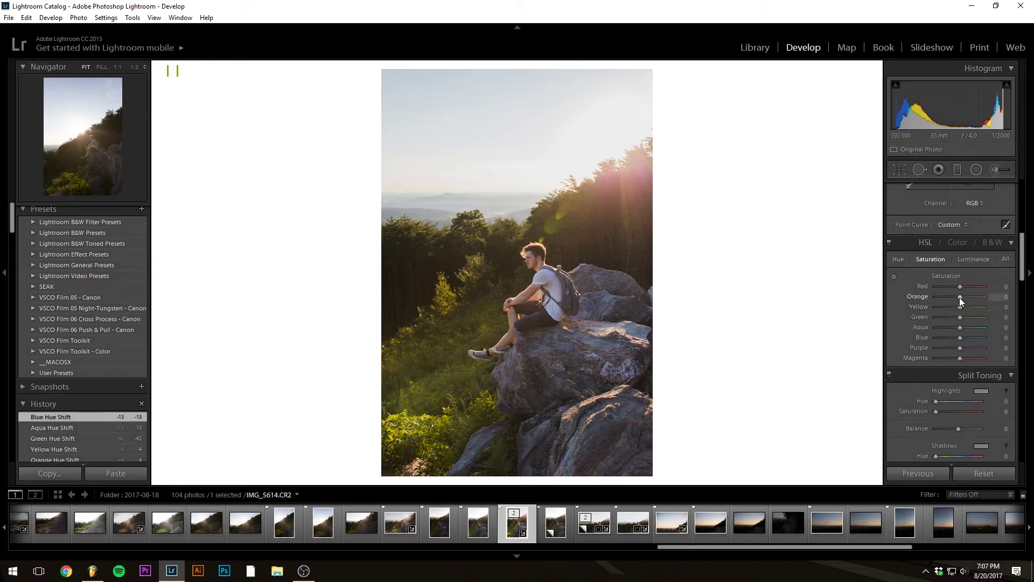
drag(960, 343, 958, 300)
- Set the HSL luminance to Orange +9, Yellow +29, Green +31 and Blue −24
click(973, 259)
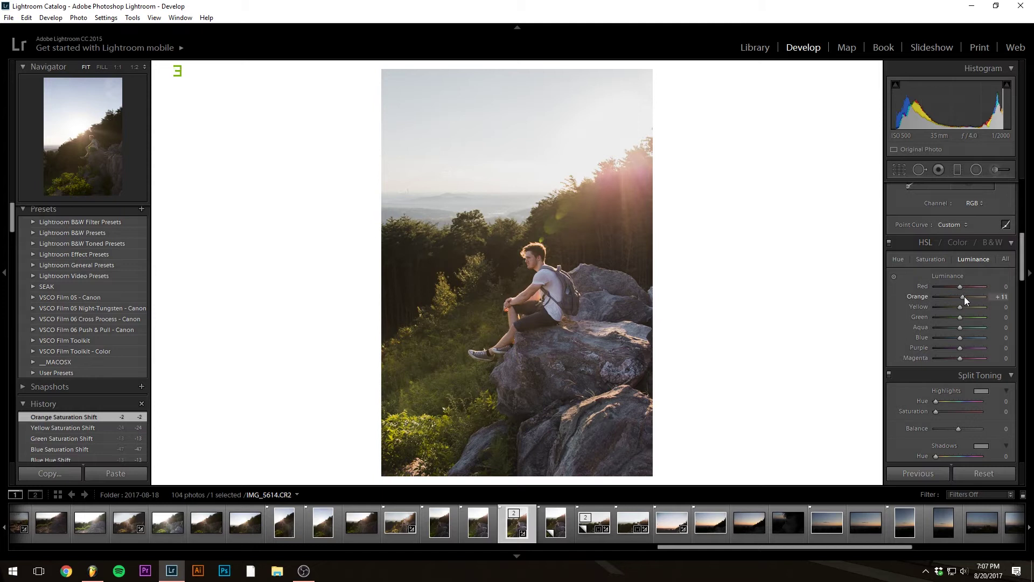
drag(964, 296, 964, 296)
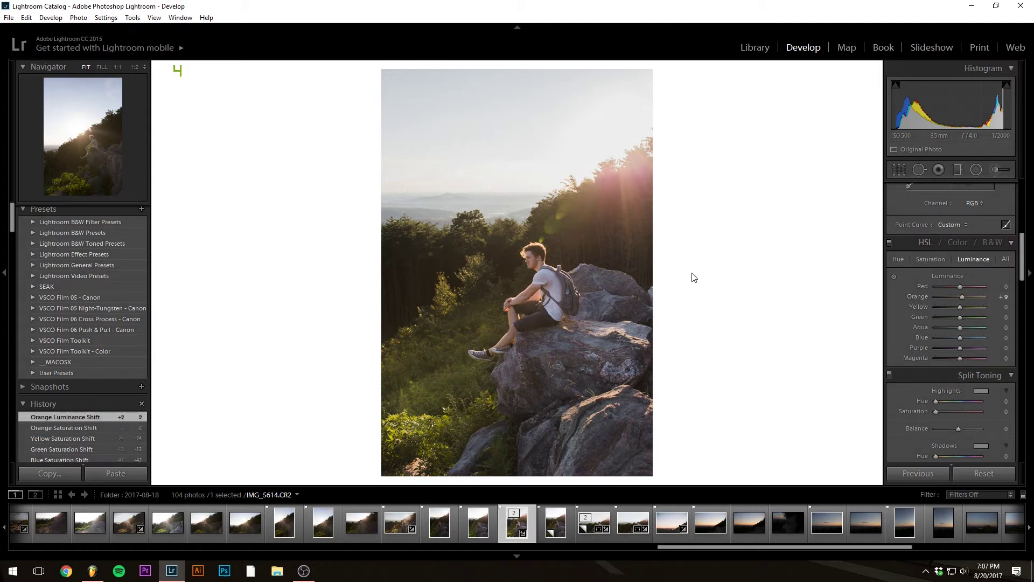
drag(958, 337, 967, 318)
- Tint the split-toning highlights with hue 215 and saturation 12
scroll(894, 299, down, 4)
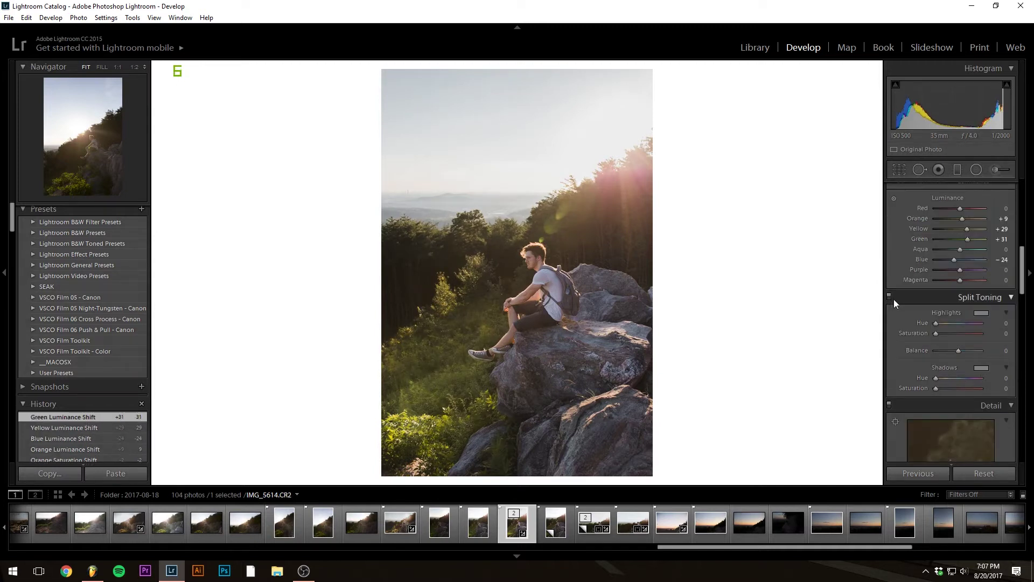
click(982, 312)
click(878, 375)
click(1000, 354)
- Tint the split-toning shadows with hue 37 and set their saturation to 6
click(980, 371)
click(794, 419)
click(1000, 387)
text(12)
key(Return)
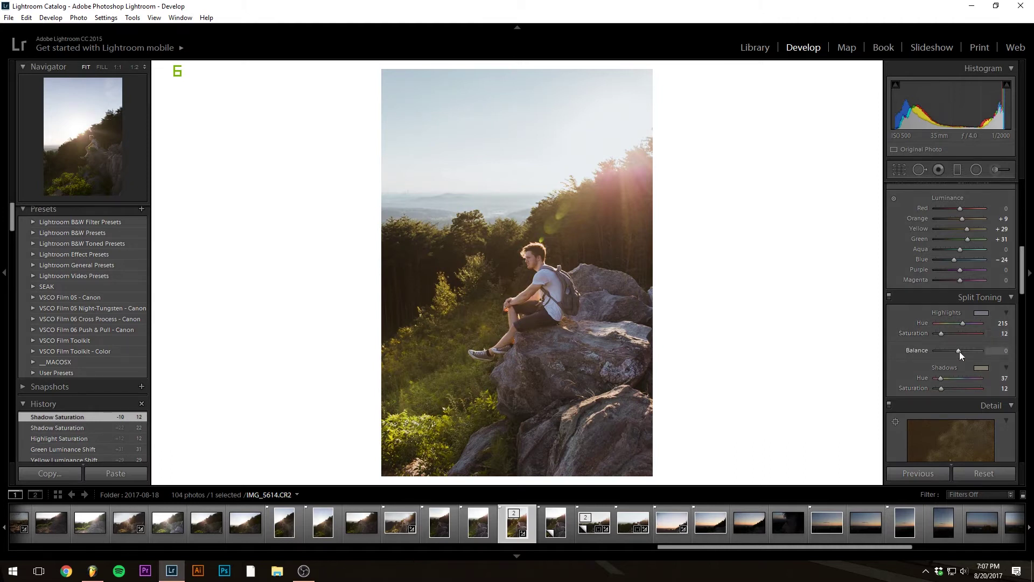
click(1000, 388)
text(6)
key(Return)
- Enable lens profile corrections with the vignetting amount at 0, and apply the Auto Upright correction
scroll(933, 363, down, 5)
scroll(942, 280, down, 5)
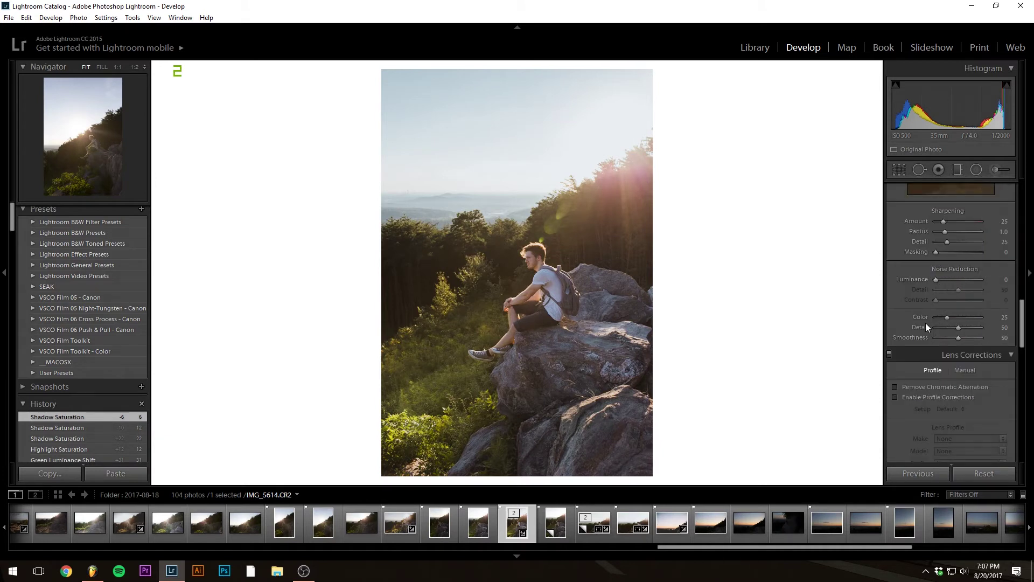
drag(958, 345, 894, 343)
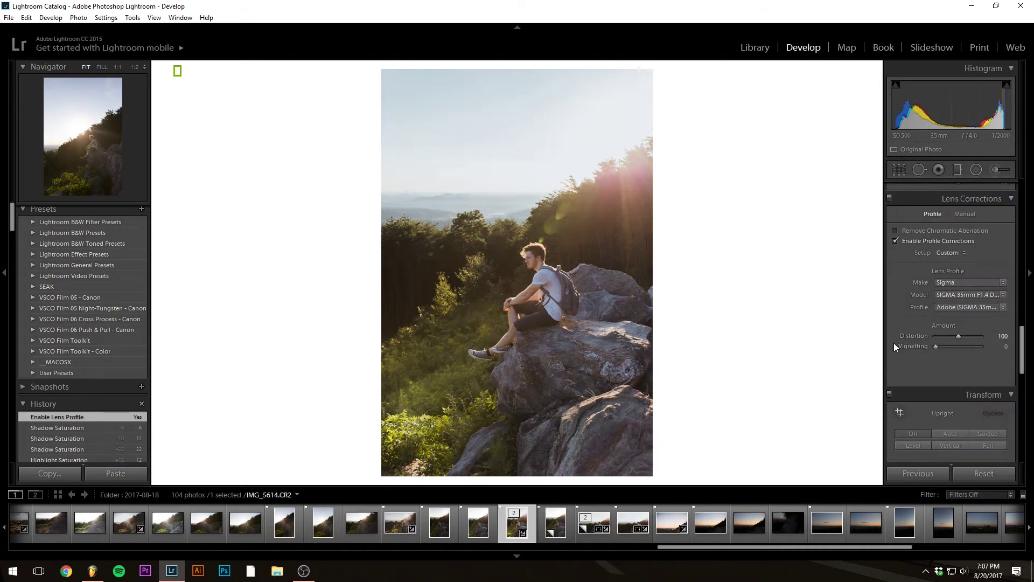
scroll(894, 343, down, 3)
click(948, 279)
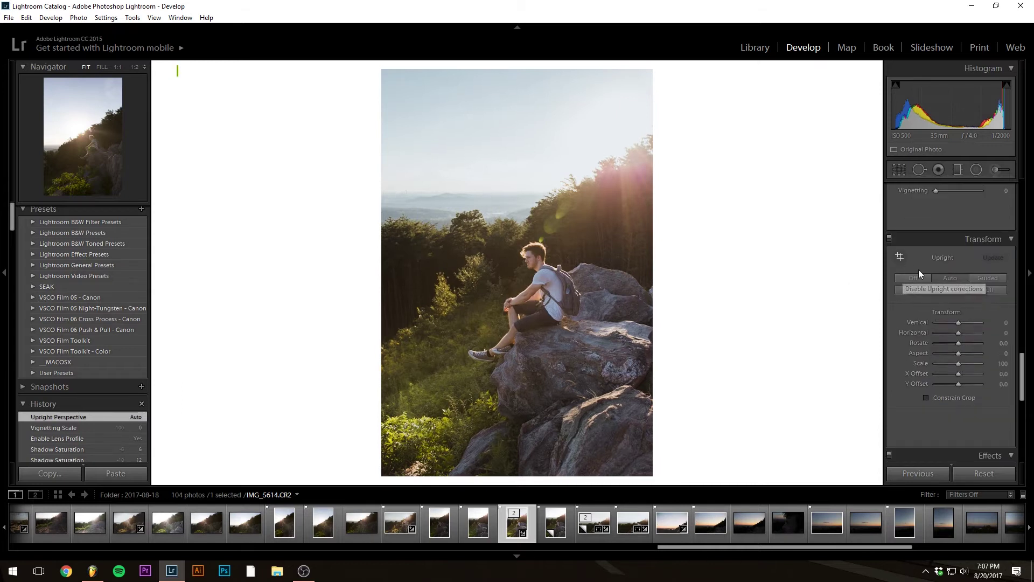
- Set the post-crop vignetting amount to −5
scroll(948, 331, down, 3)
click(1003, 337)
text(-5)
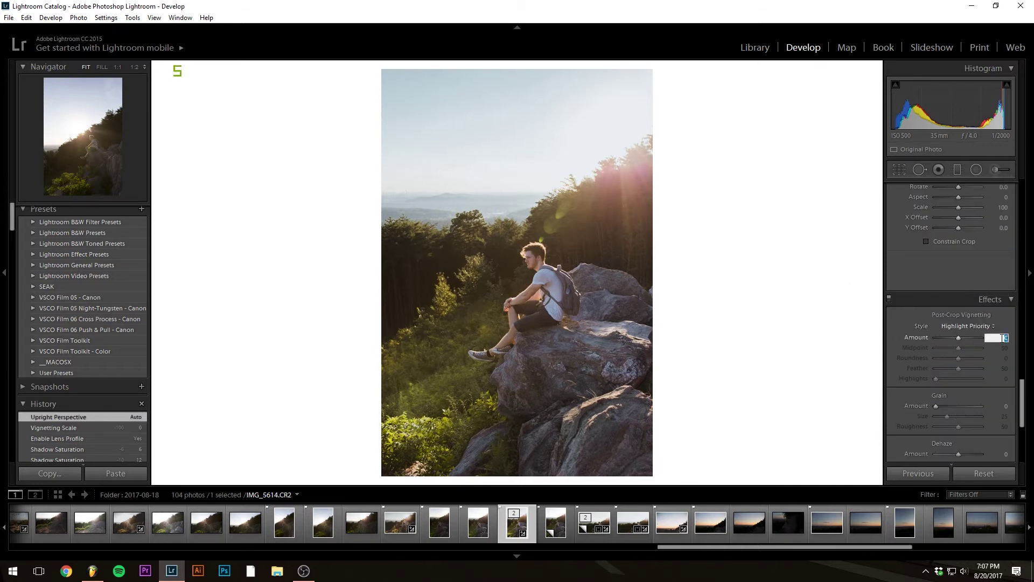
key(Return)
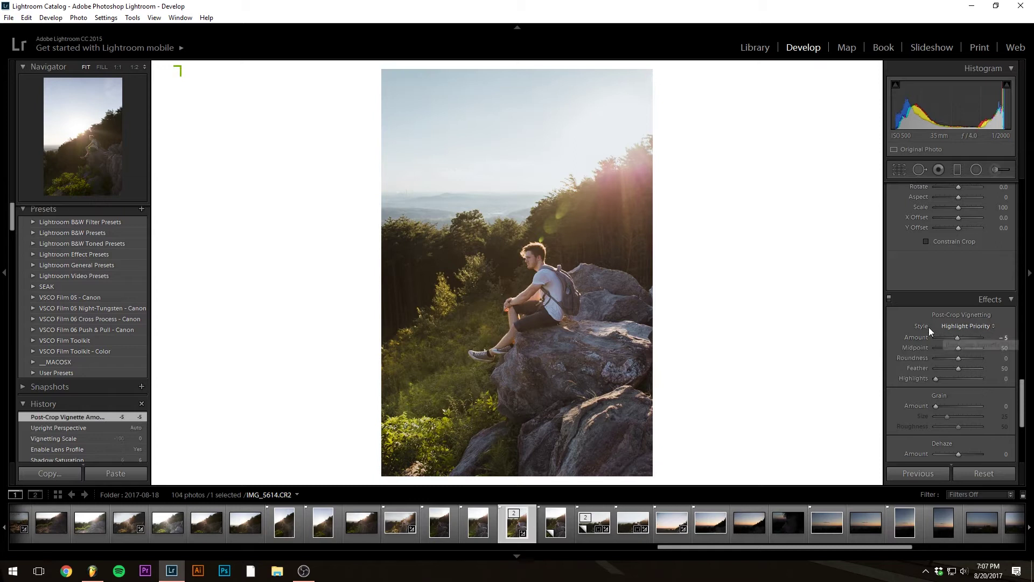
- Set the photo's Vibrance to −15 in the basic adjustments
scroll(912, 301, down, 3)
scroll(915, 247, up, 15)
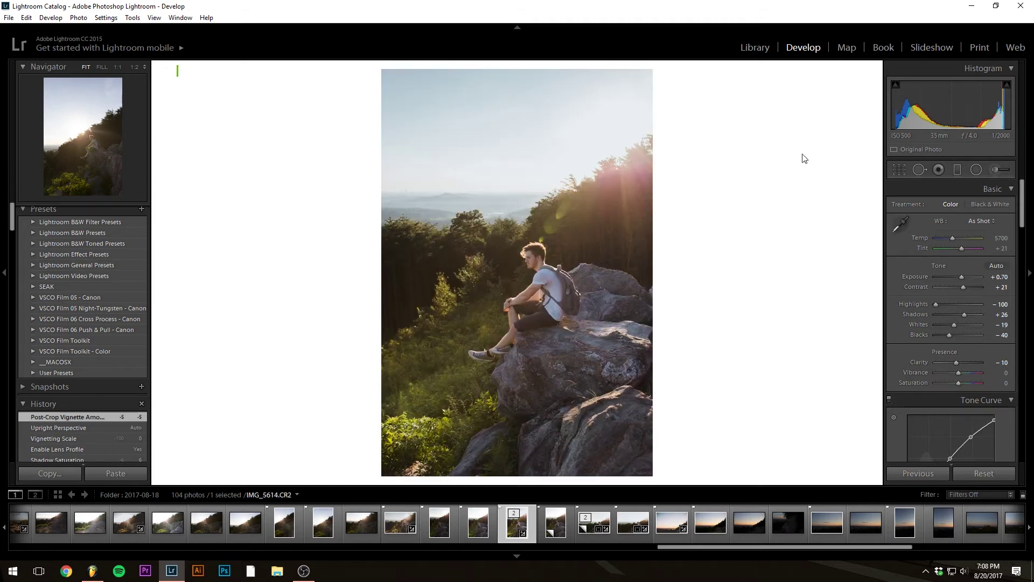
click(1003, 372)
text(-15)
key(Return)
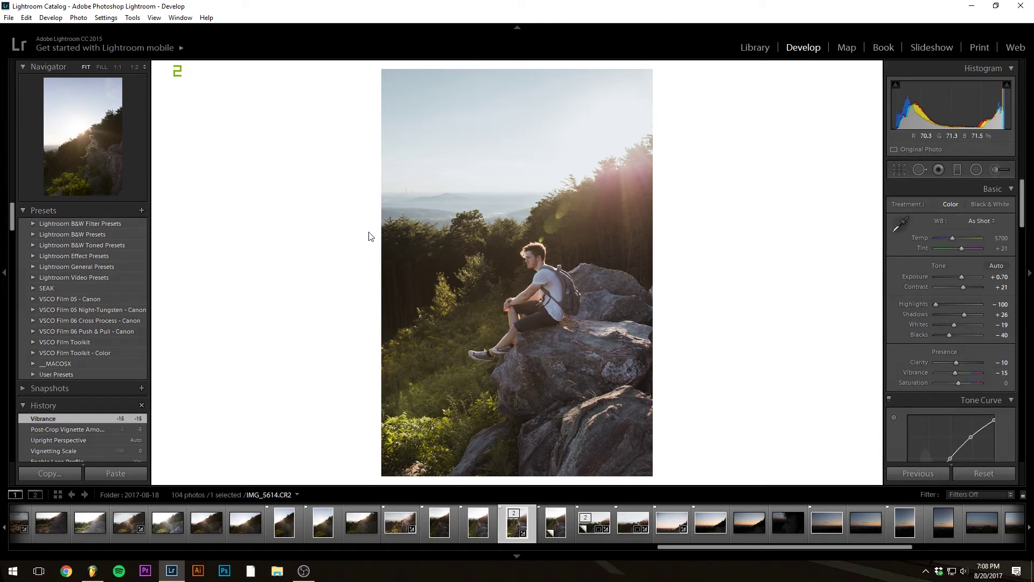
- Create a develop preset named Mountain Warmth in the User Presets folder, keeping the default selection of included settings
click(141, 210)
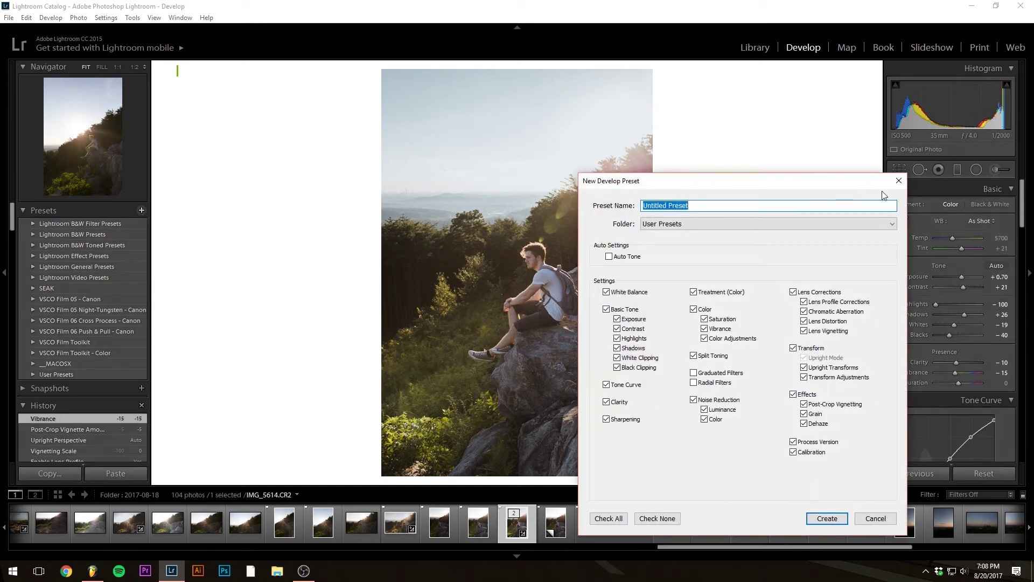
click(899, 181)
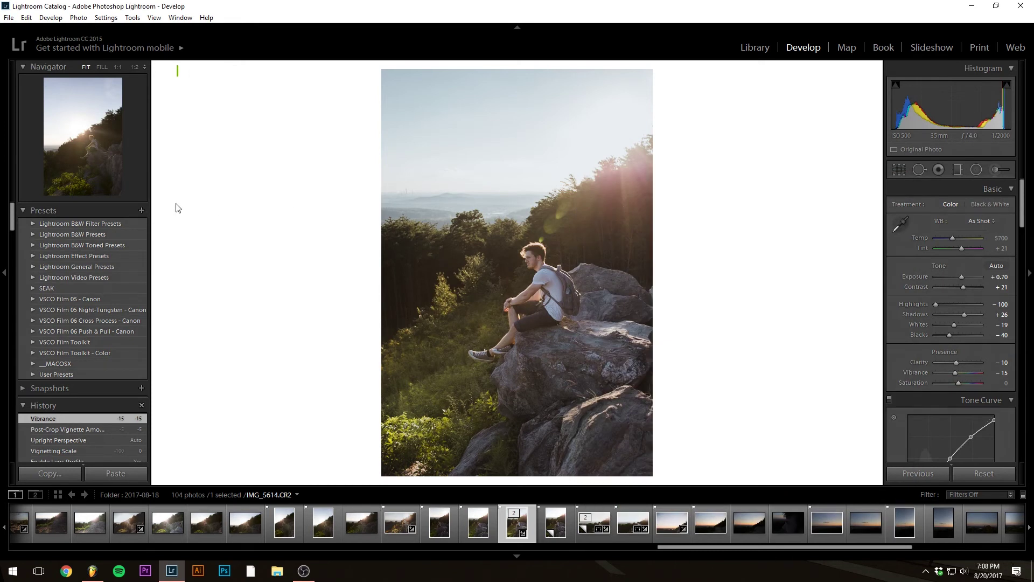
click(142, 211)
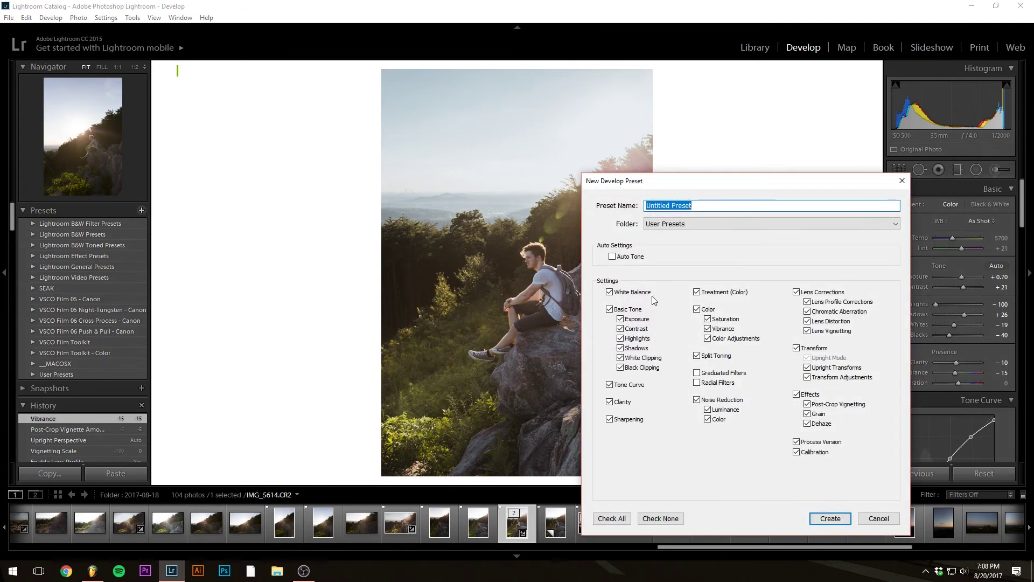
drag(694, 184, 493, 111)
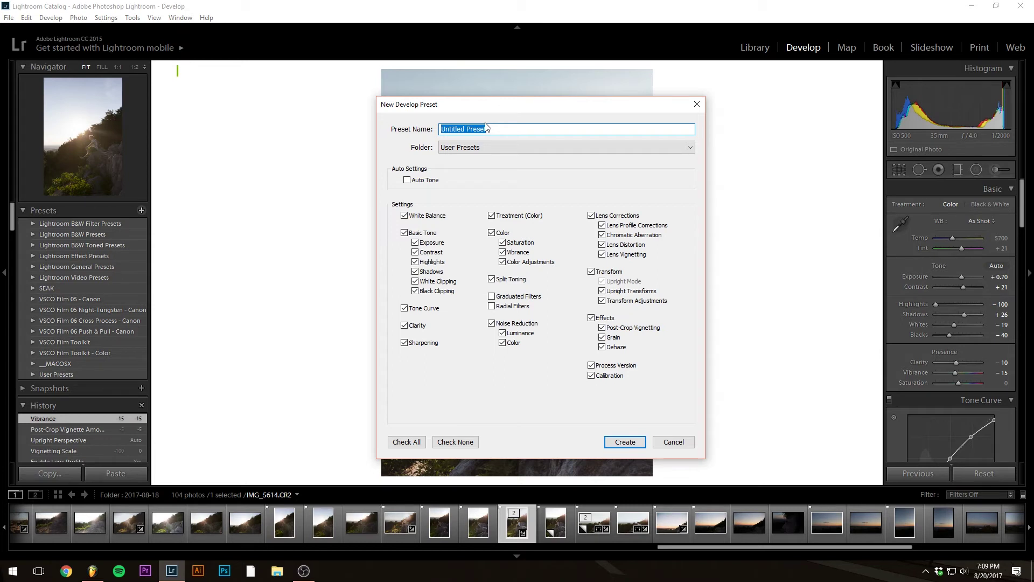
text(Mountasi)
key(BackSpace)
text(in Warmth)
click(464, 147)
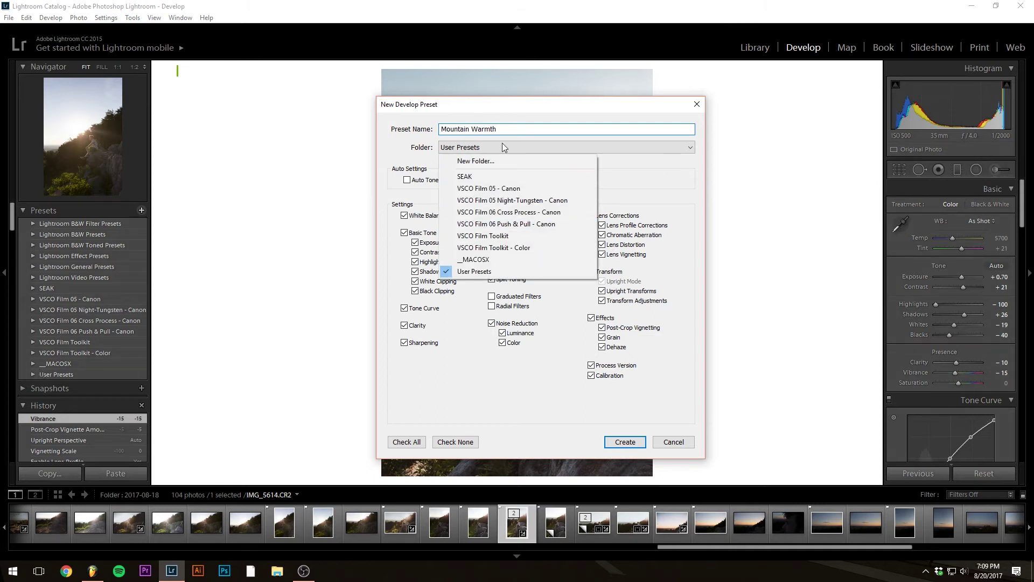
click(657, 154)
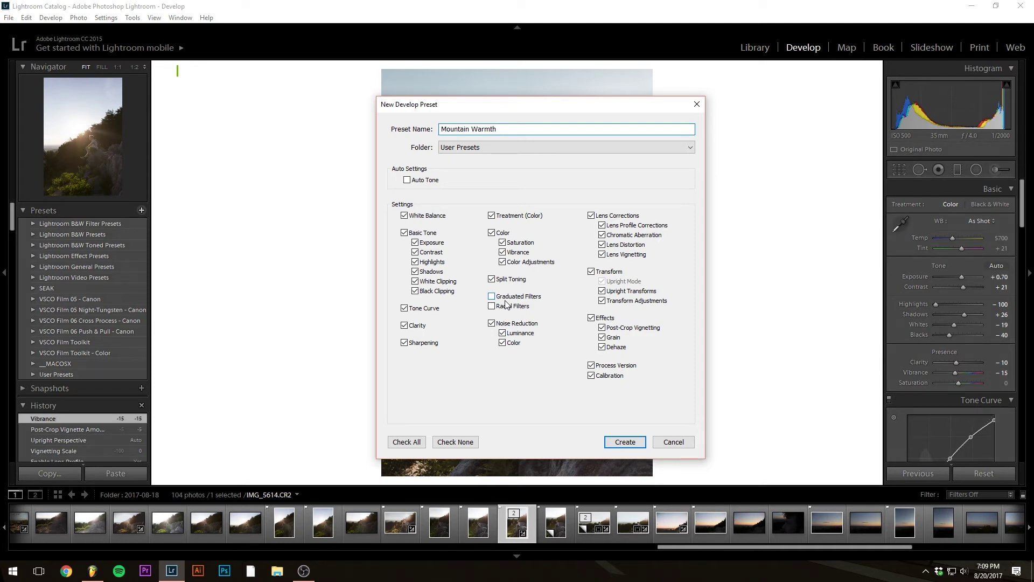
click(622, 447)
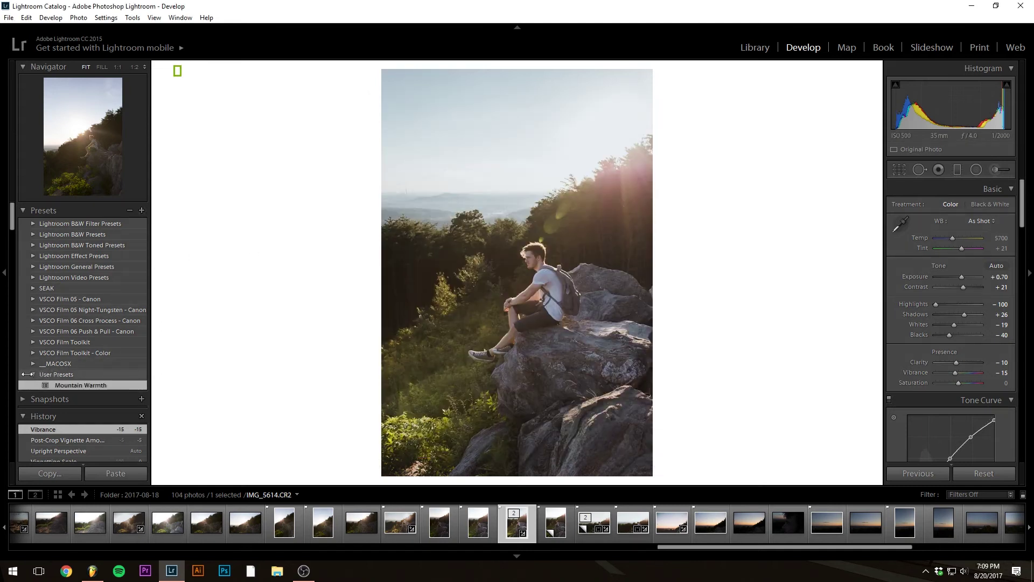
- Apply the Mountain Warmth preset to the photo IMG_5617.CR2 and raise its Exposure to +2.02
click(33, 374)
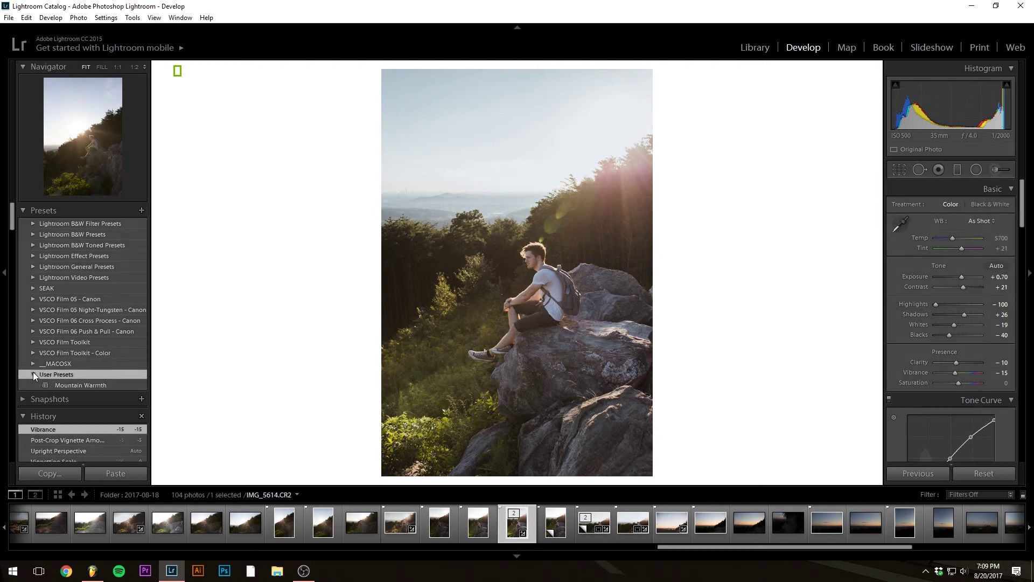
click(74, 384)
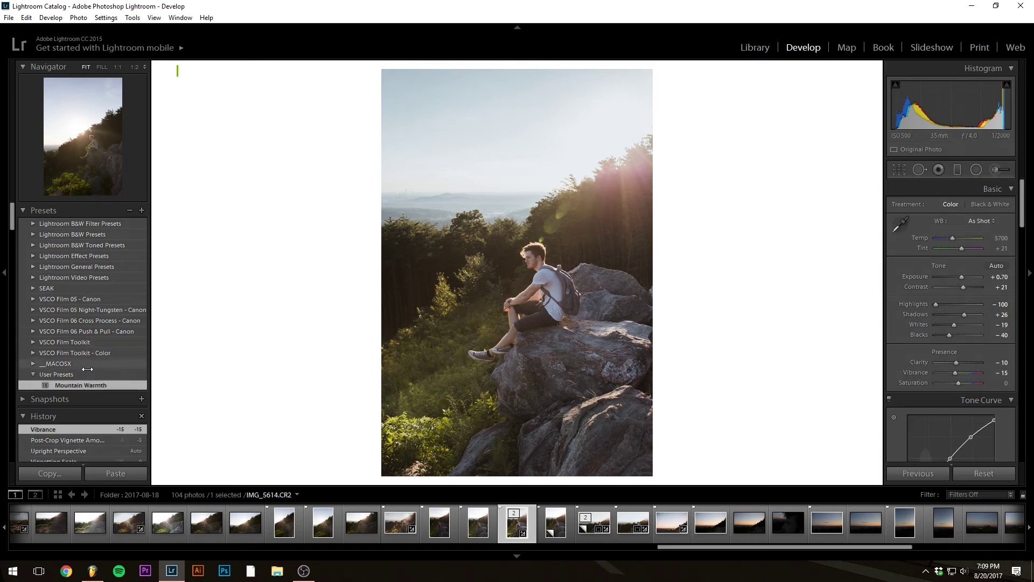
click(443, 536)
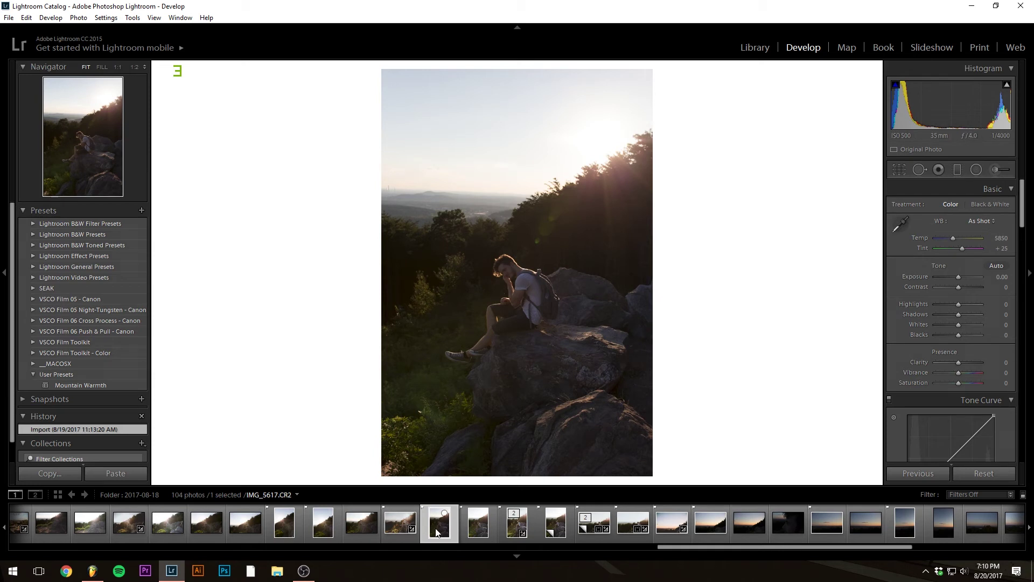
click(75, 384)
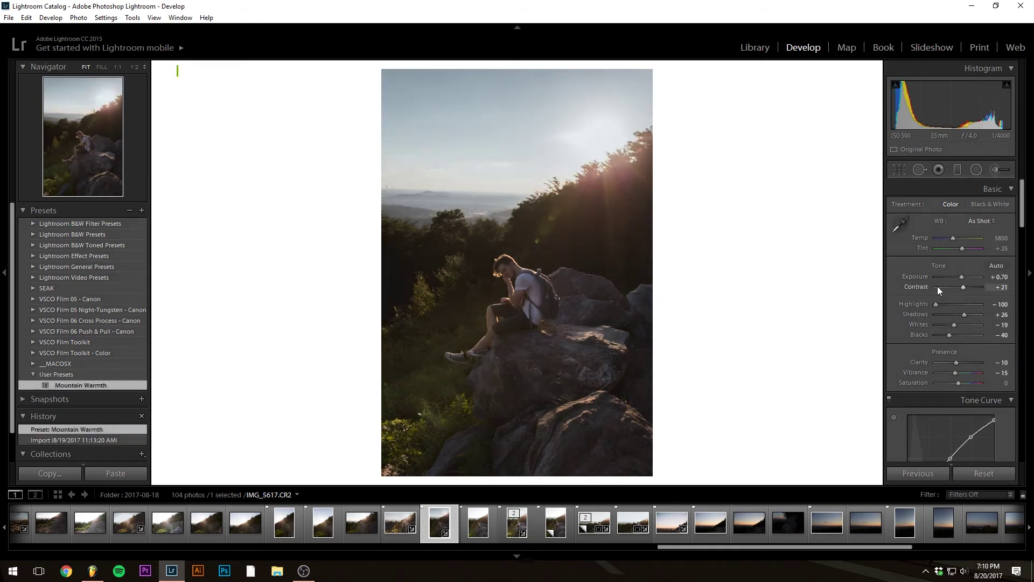
drag(960, 279, 966, 280)
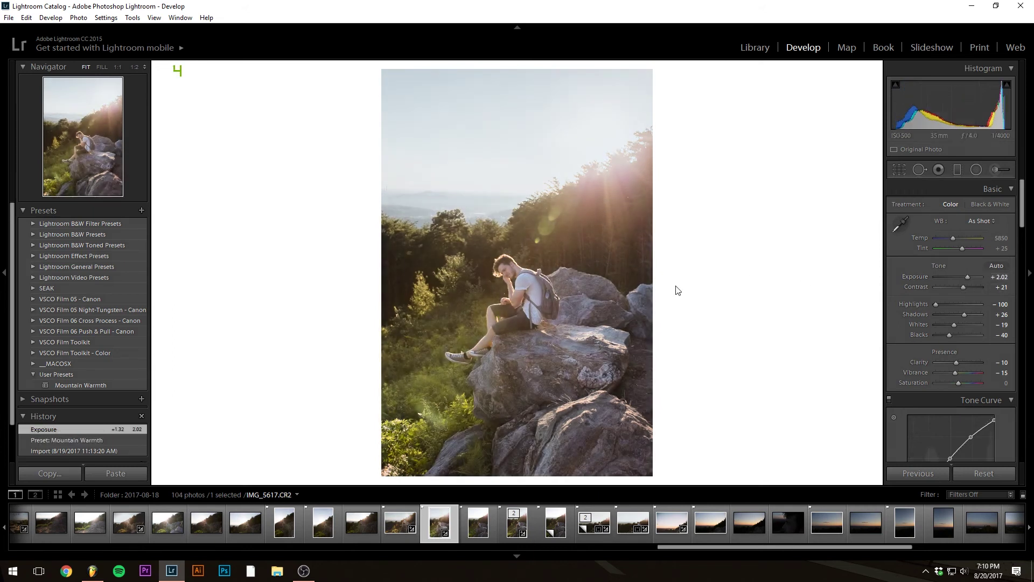
- Set Contrast to +29, Shadows to +21 and Blacks to −48, and fine-tune the midtone, shadow and black points of the RGB tone curve
drag(964, 288, 965, 290)
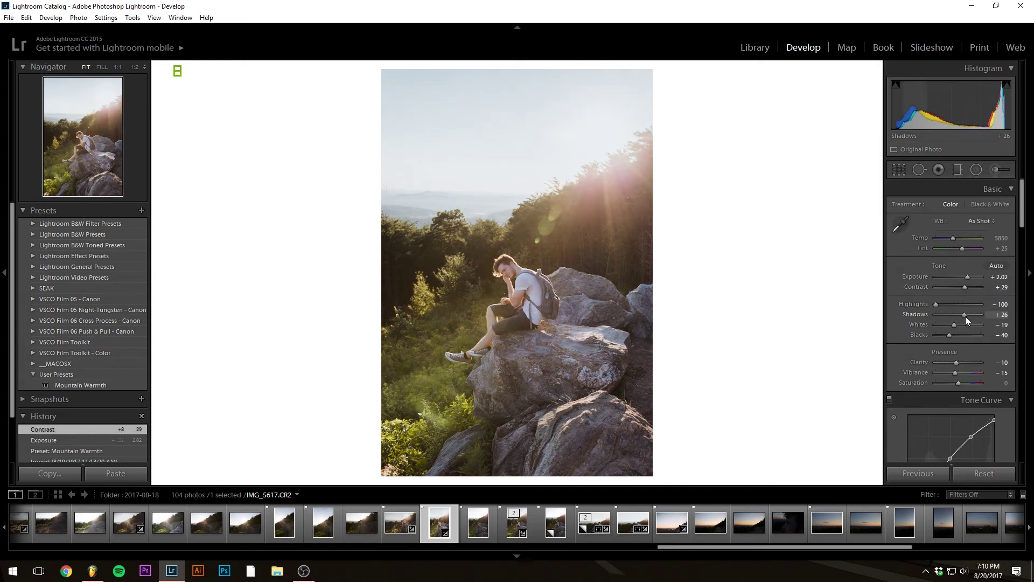
drag(964, 315, 947, 334)
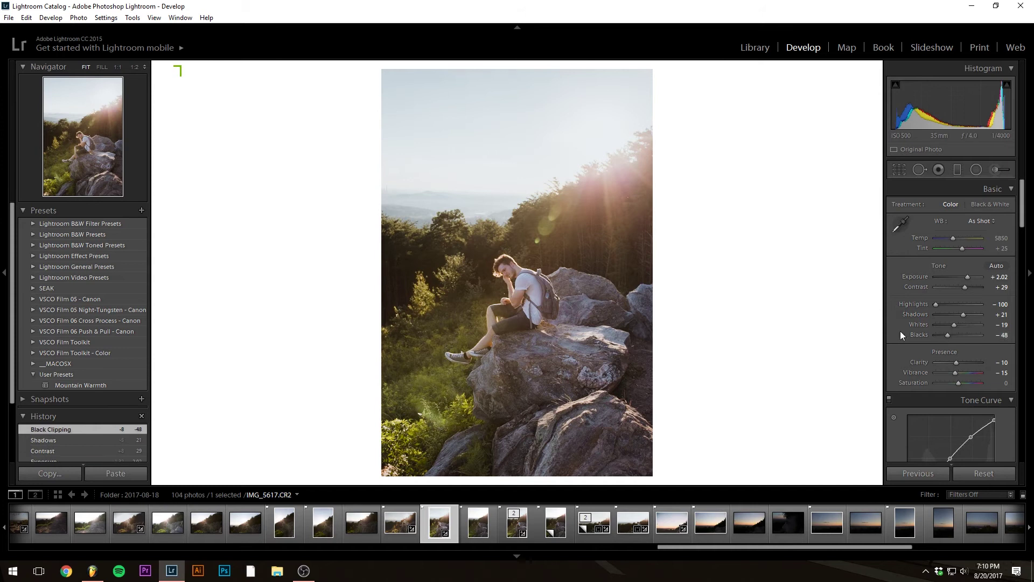
scroll(916, 323, down, 5)
click(951, 225)
drag(929, 247, 907, 258)
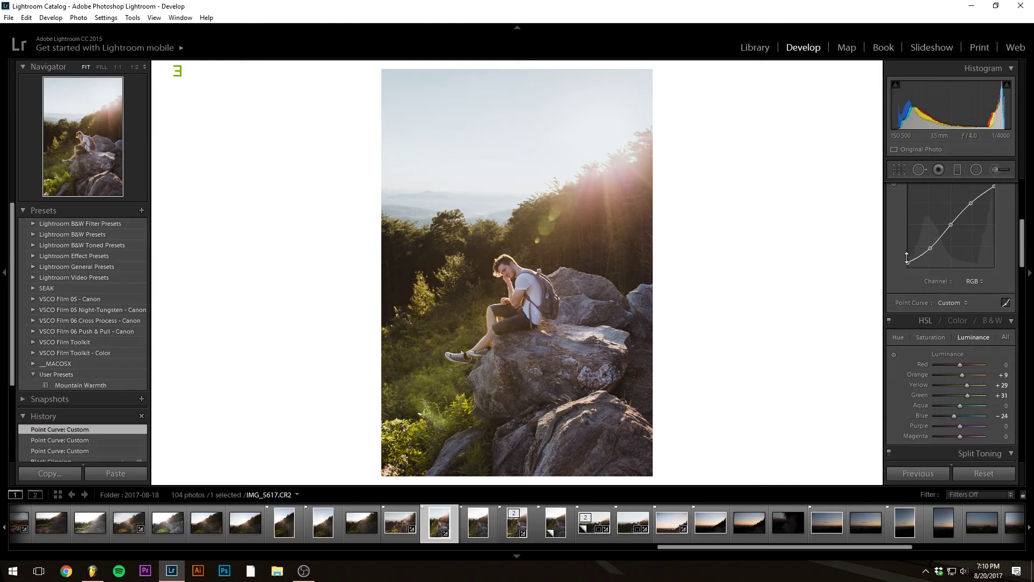
scroll(905, 264, up, 4)
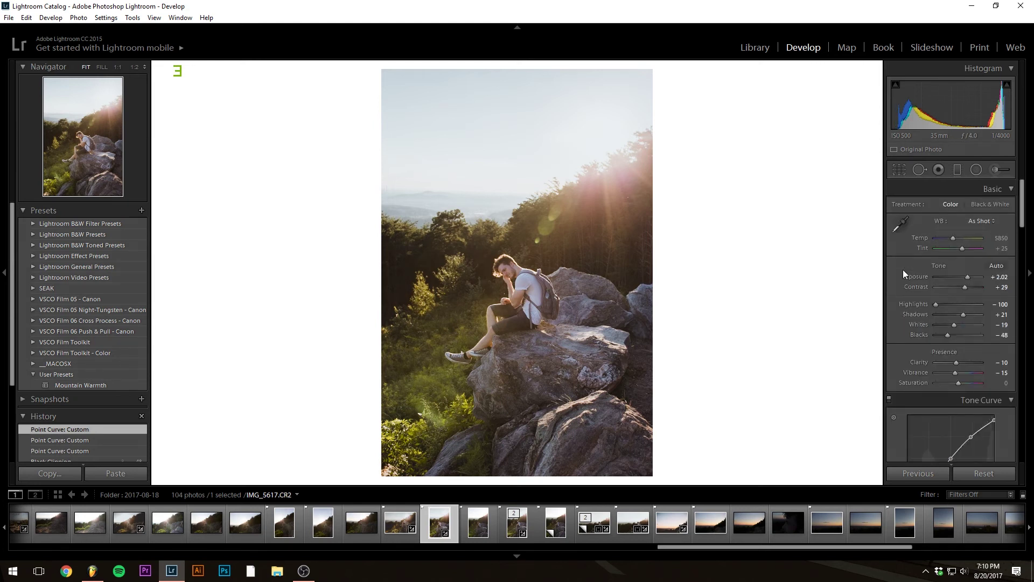
- Compare the edited photos IMG_5619.CR2 and IMG_5617.CR2 by switching between them, ending on IMG_5617.CR2
click(510, 542)
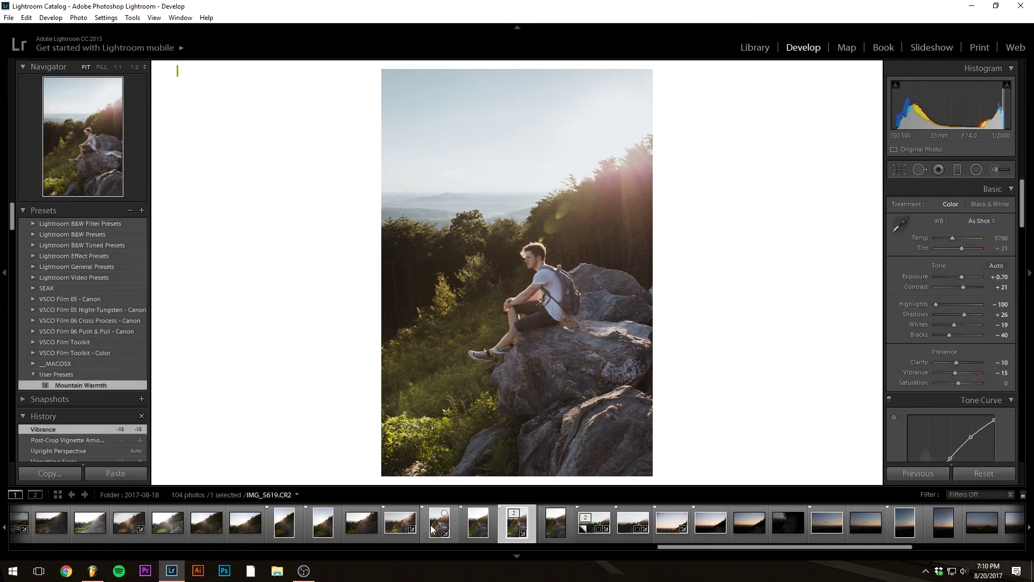
click(431, 530)
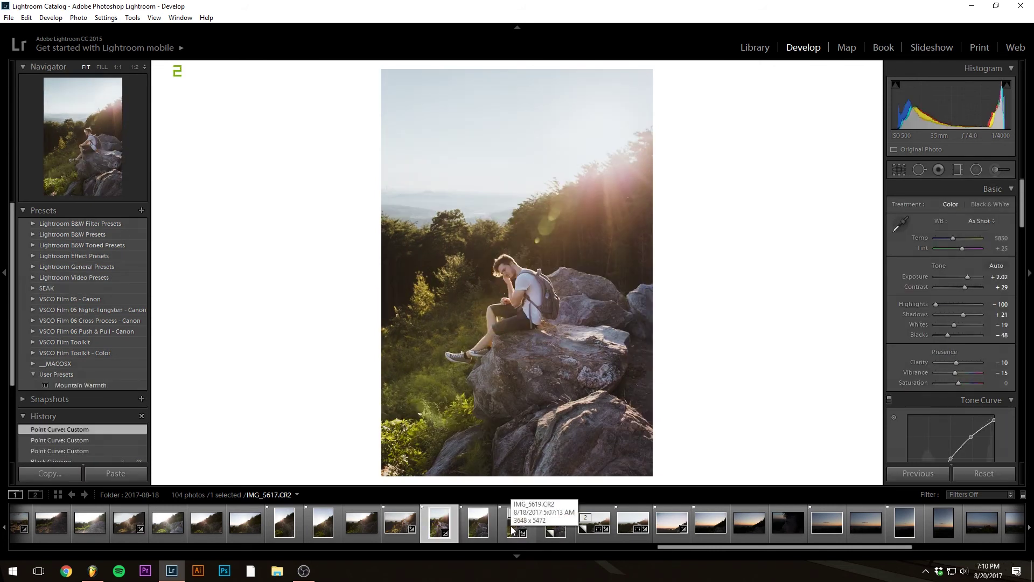
click(511, 530)
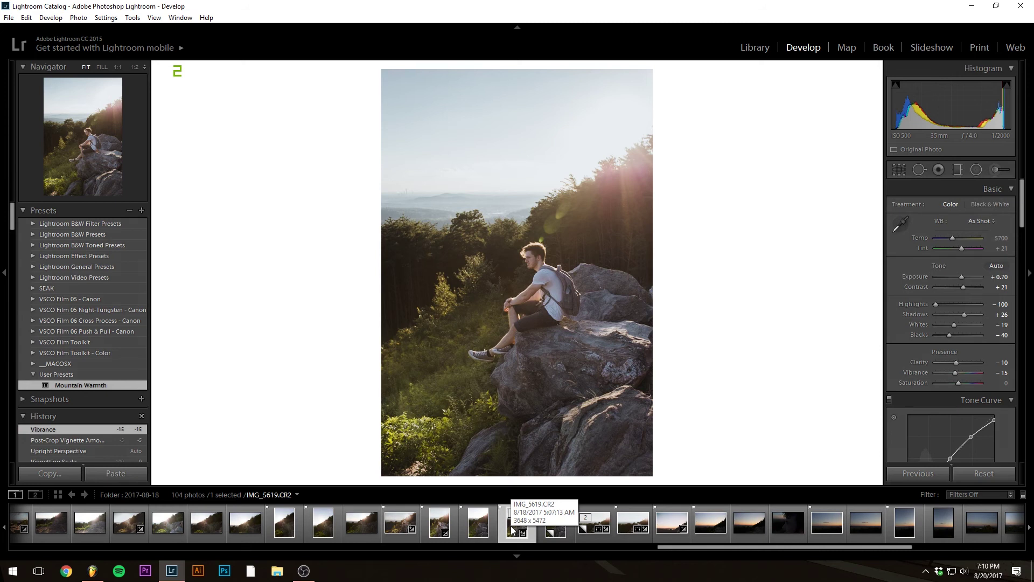
click(441, 528)
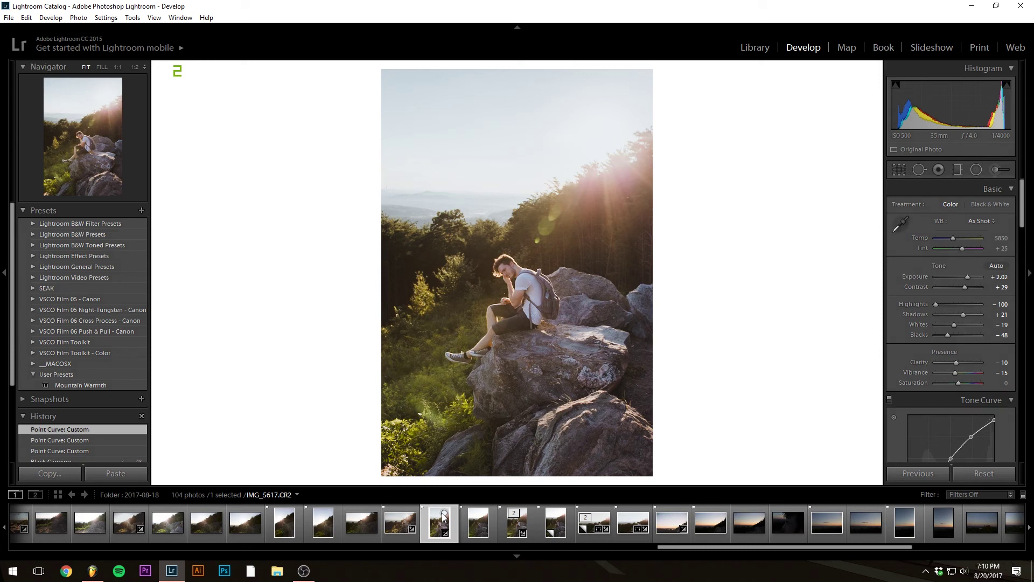
- Reset all develop settings of IMG_5617.CR2 and apply the C - 400H preset from VSCO Film 06 Push & Pull - Canon
click(984, 473)
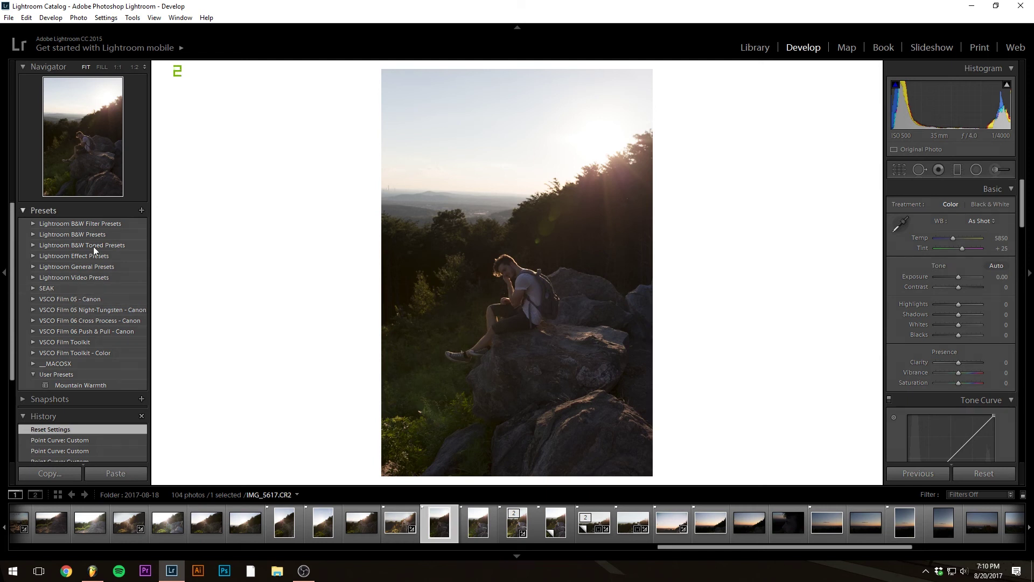
click(31, 331)
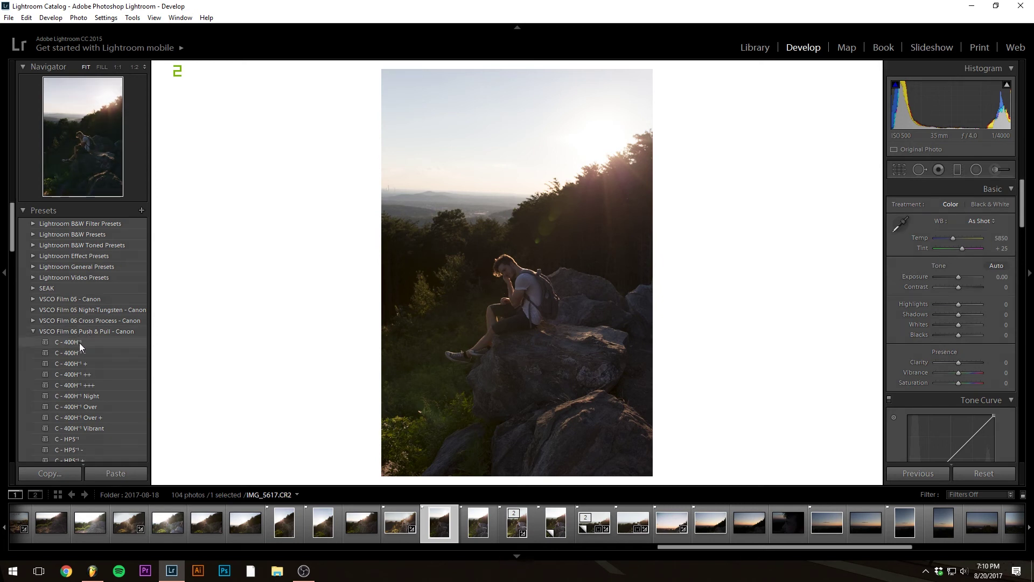
click(79, 342)
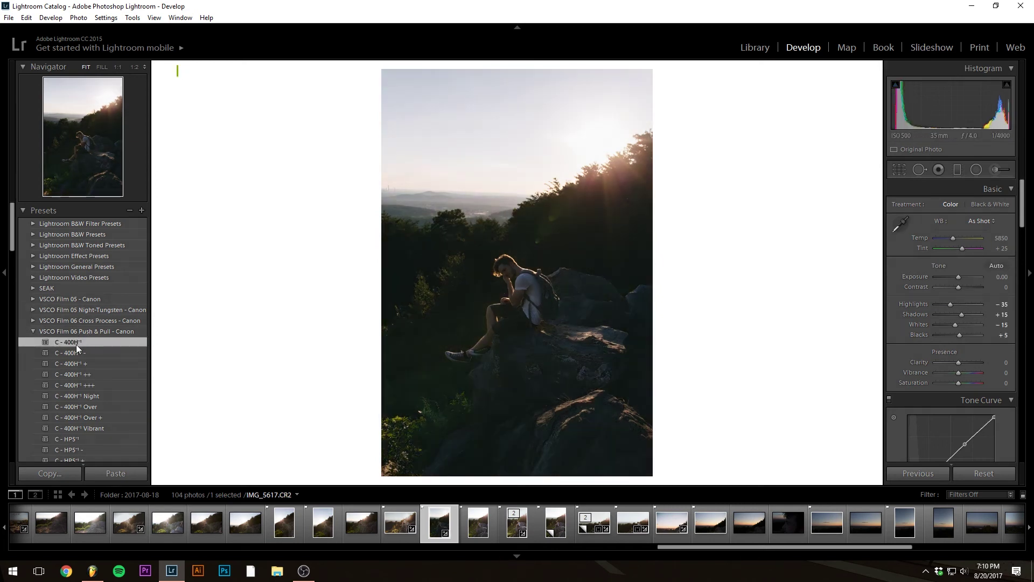
- Set the photo's Exposure to +1.67, Contrast to +14, Highlights to −57, Shadows to +14 and Blacks to −10
drag(956, 281, 966, 282)
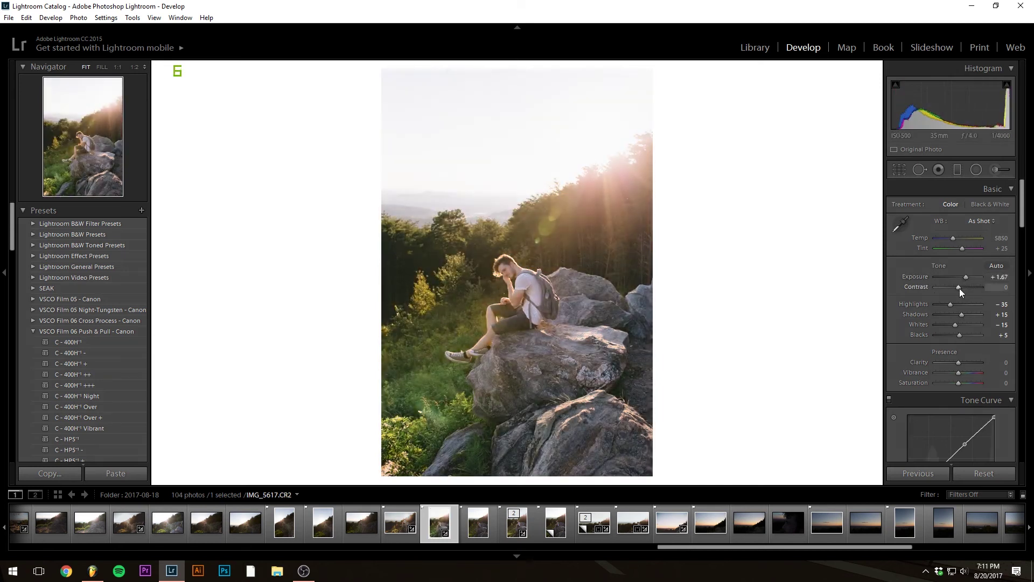
click(961, 287)
click(946, 305)
click(945, 305)
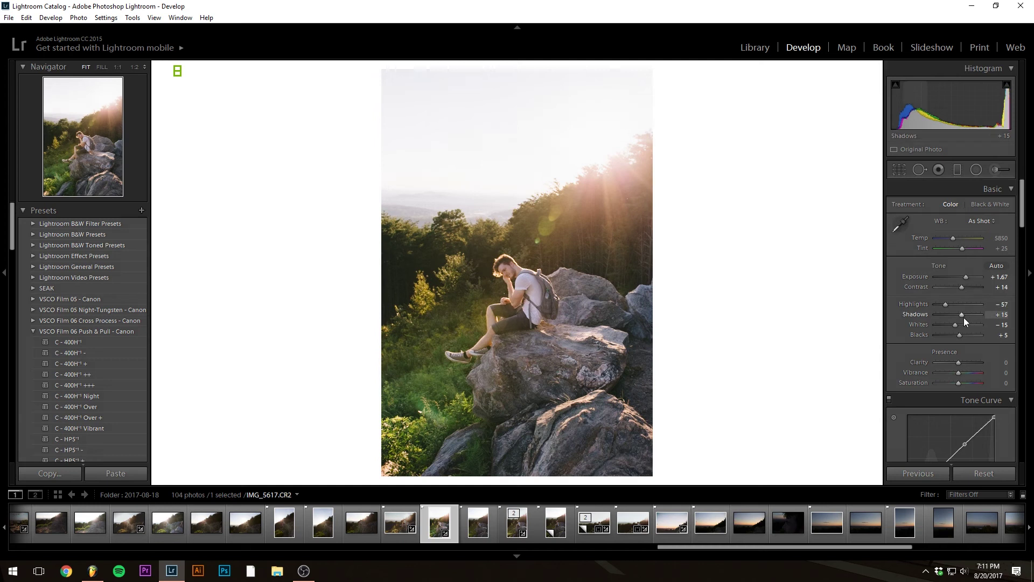
click(961, 316)
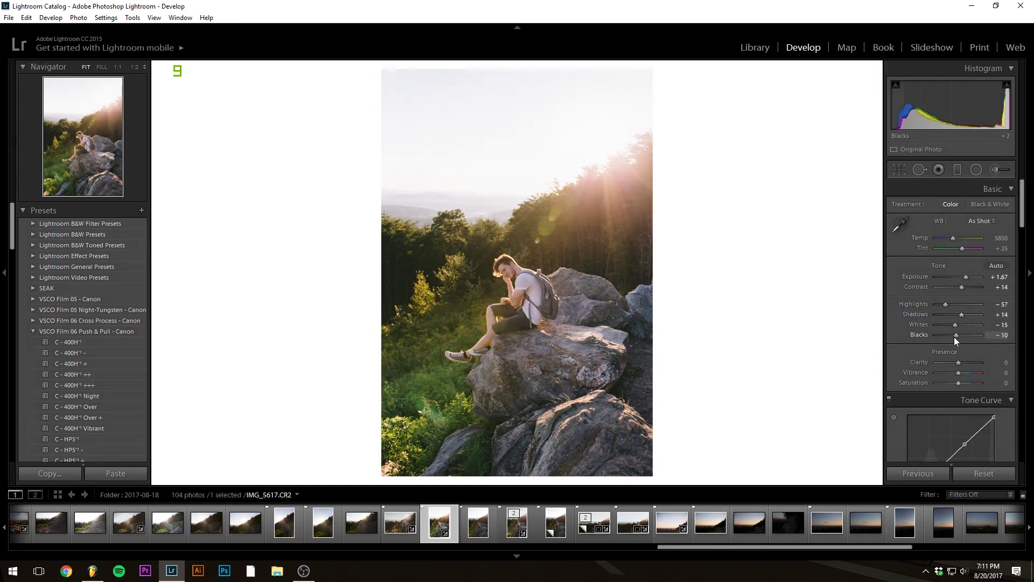
click(955, 335)
- Set Clarity to −12, warm the white balance to a Temp of 6167, and set Vibrance to −21
click(957, 362)
click(956, 364)
click(954, 370)
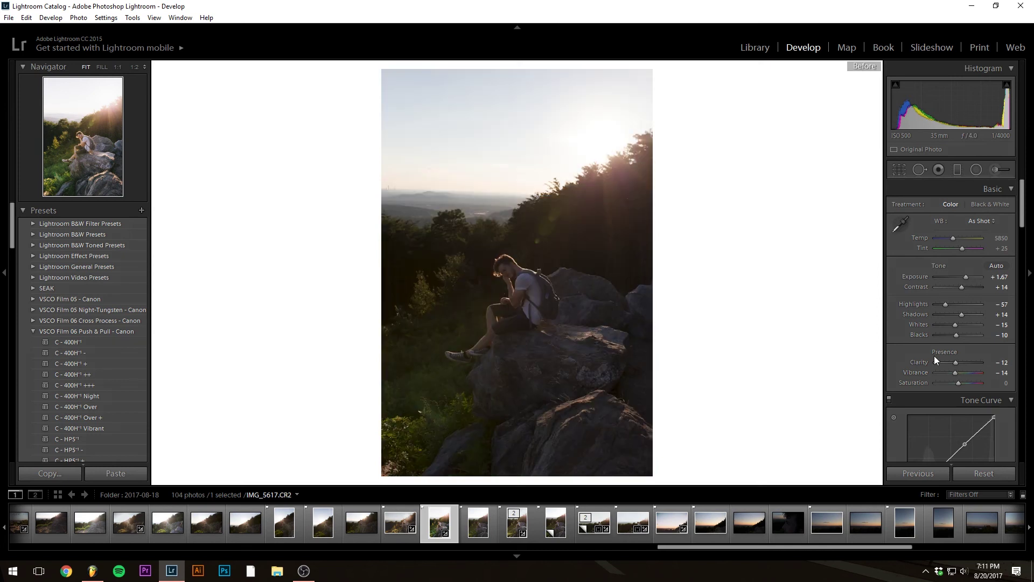
drag(952, 235, 954, 238)
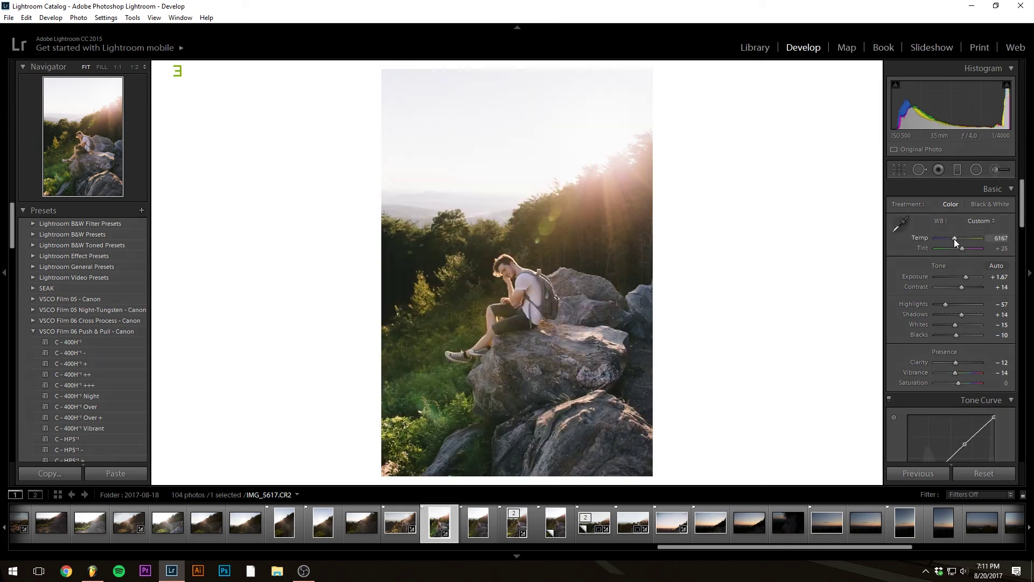
click(955, 373)
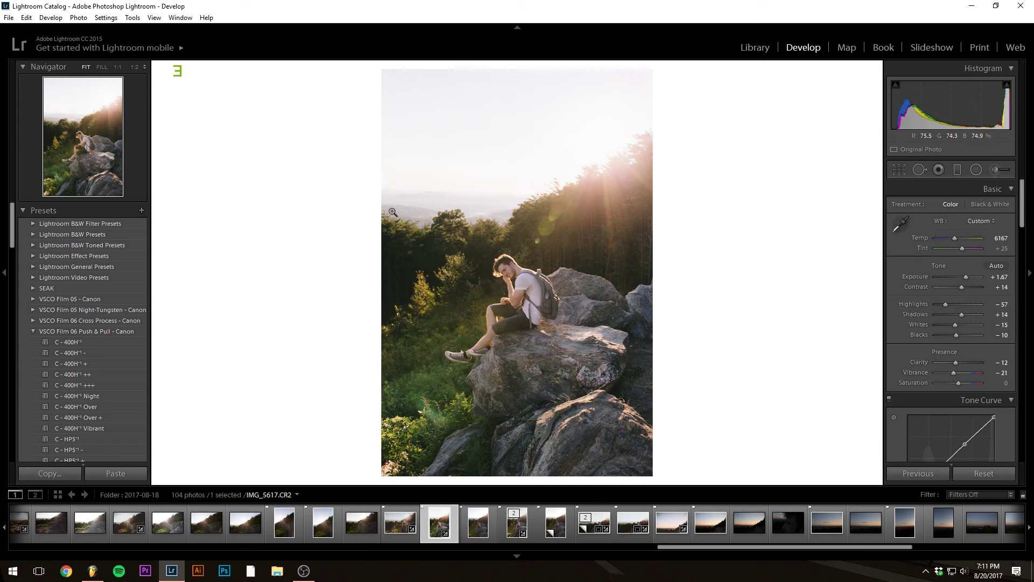
- Review the settings that a new develop preset can include, and close the dialog without creating a preset
click(141, 211)
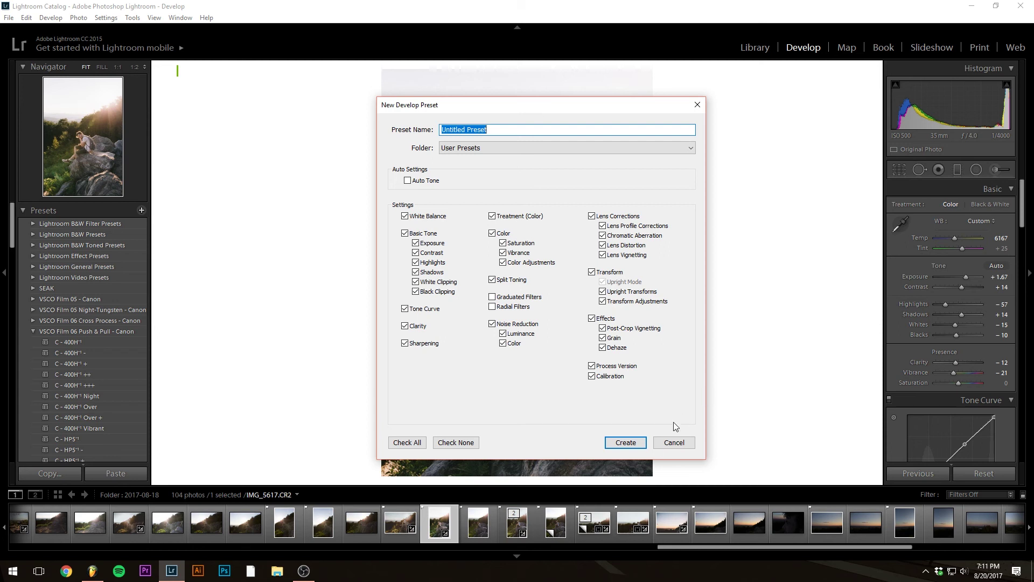
click(673, 443)
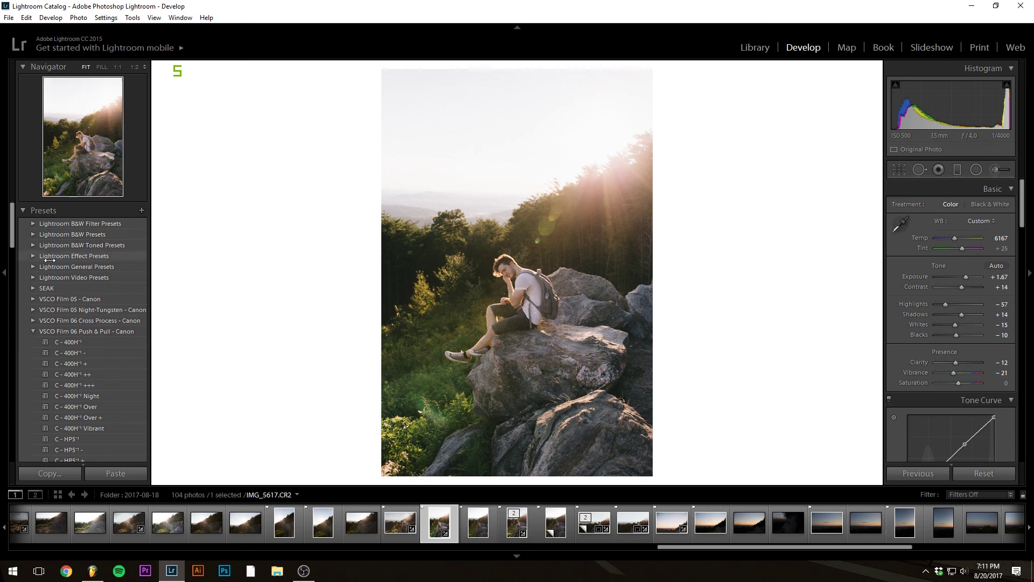
- Switch to the photo IMG_5618.CR2
click(478, 530)
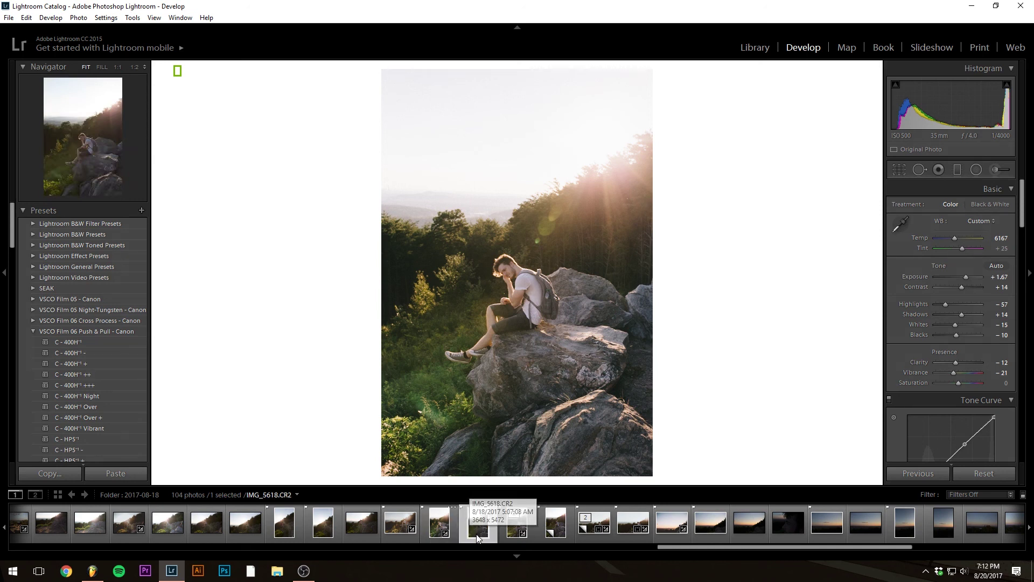